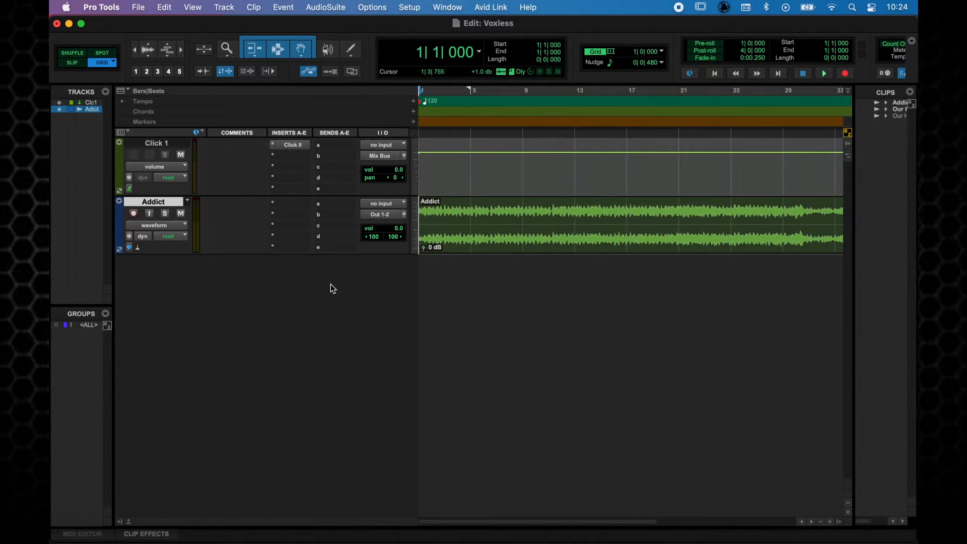
Insert the stereo Voxless plug-in on the Addict track's first insert slot
click(303, 213)
mouse_move(330, 204)
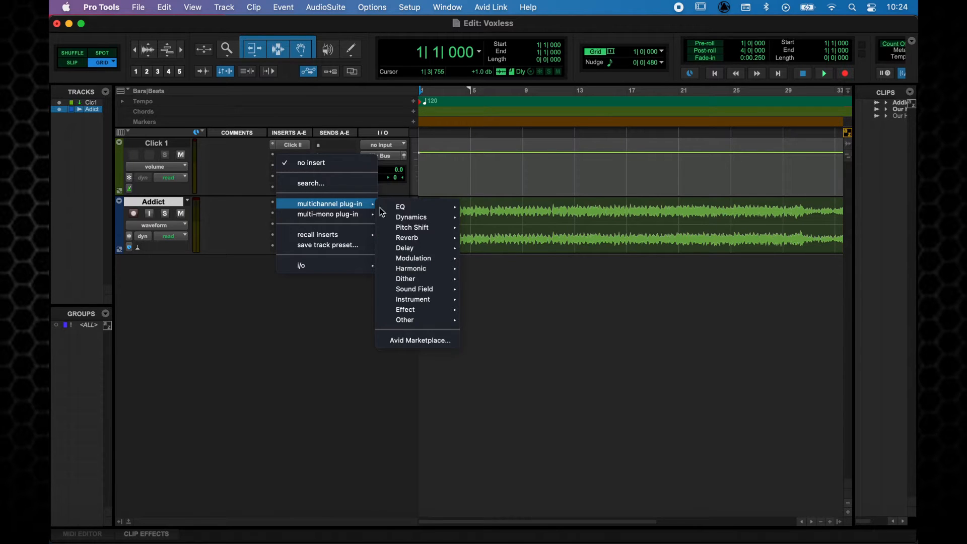
mouse_move(405, 310)
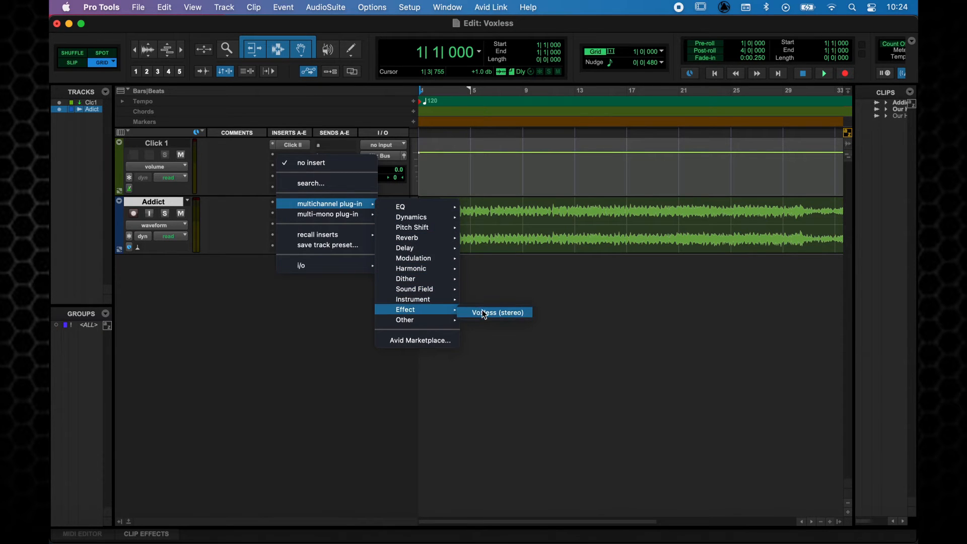
click(484, 313)
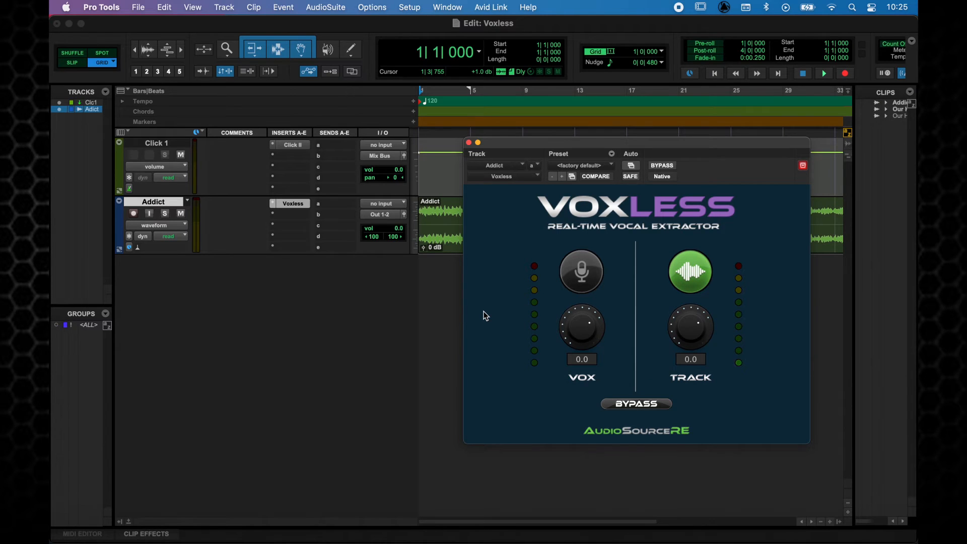
click(116, 7)
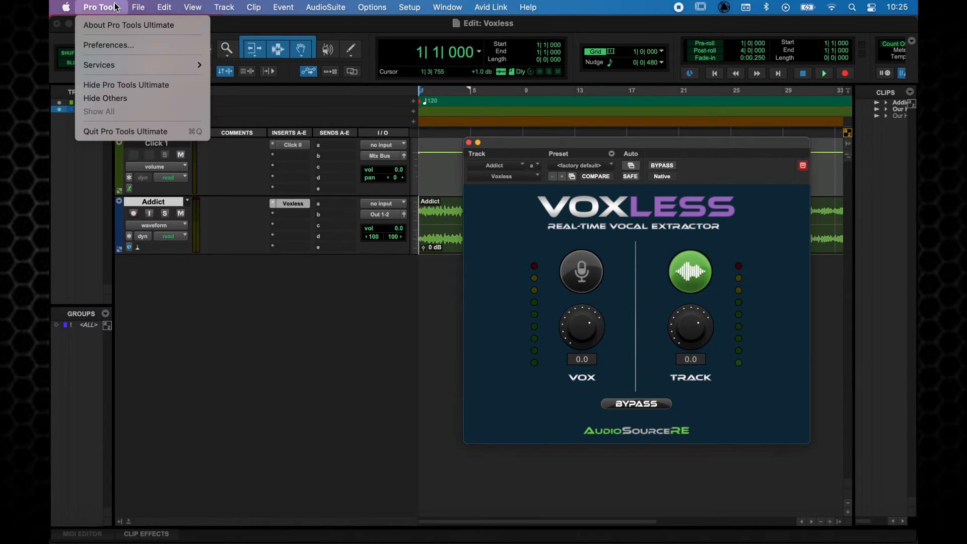
click(136, 132)
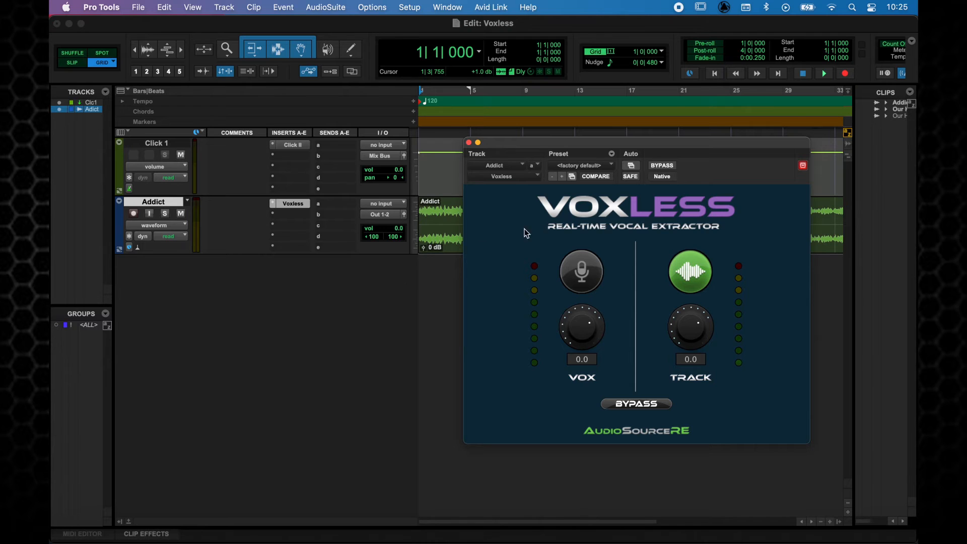
click(826, 75)
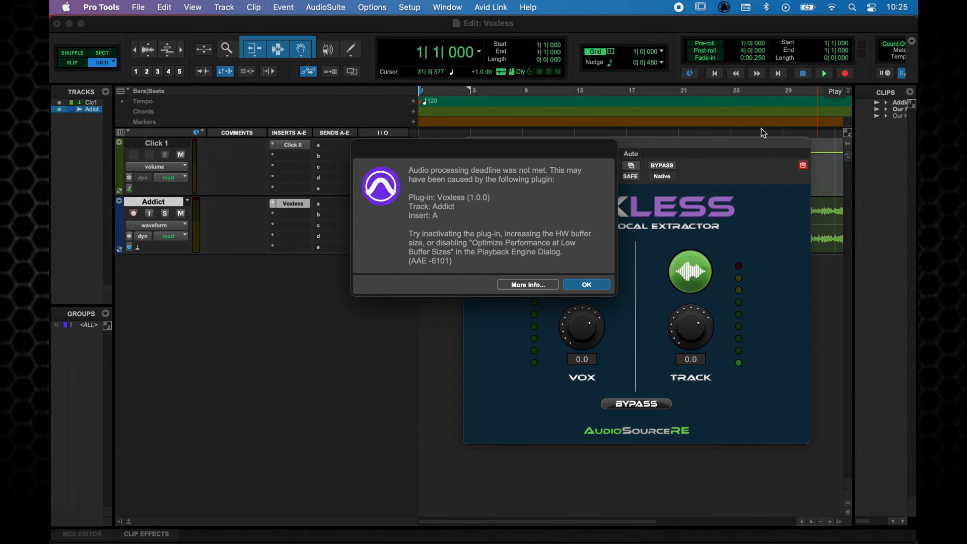
click(596, 288)
Bring up Setup > Playback Engine showing BlackHole 2ch at a 256-sample H/W buffer
click(408, 8)
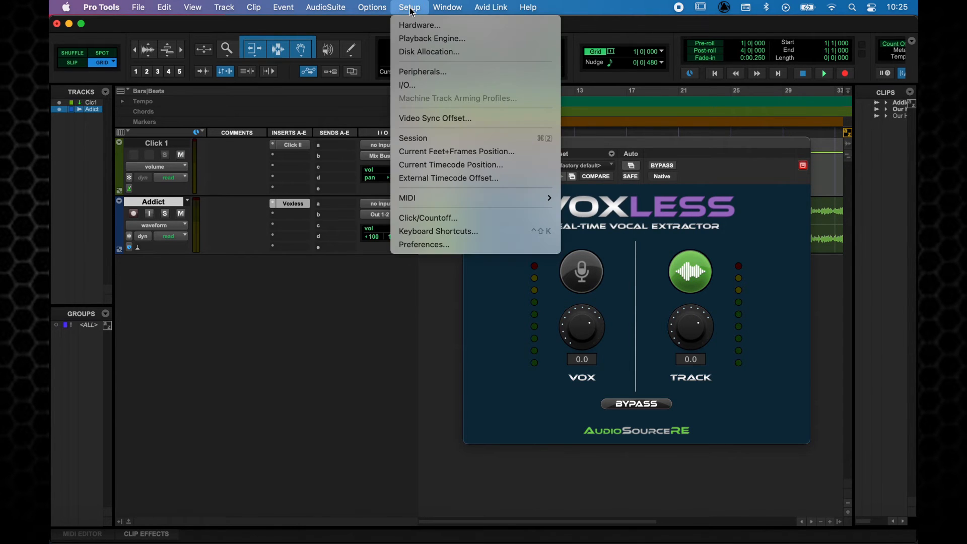
click(414, 39)
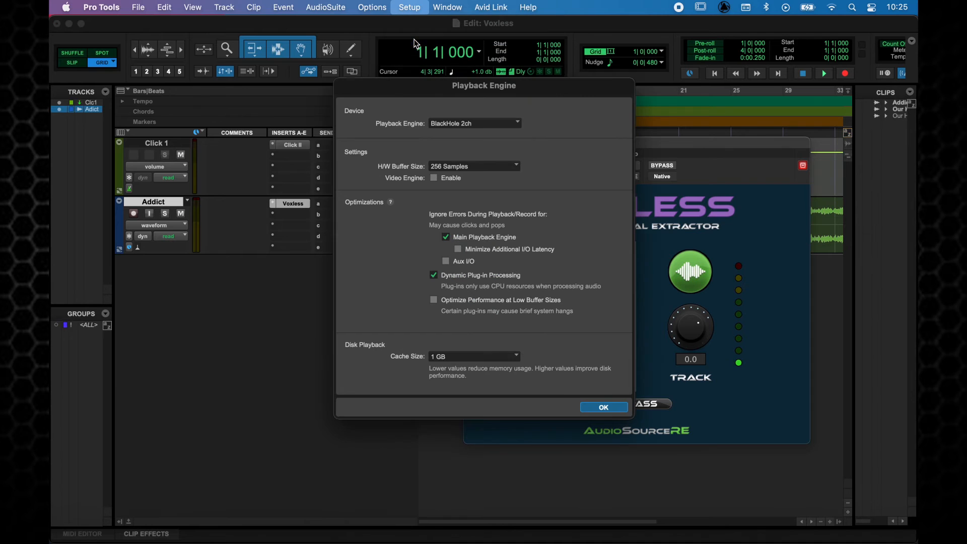